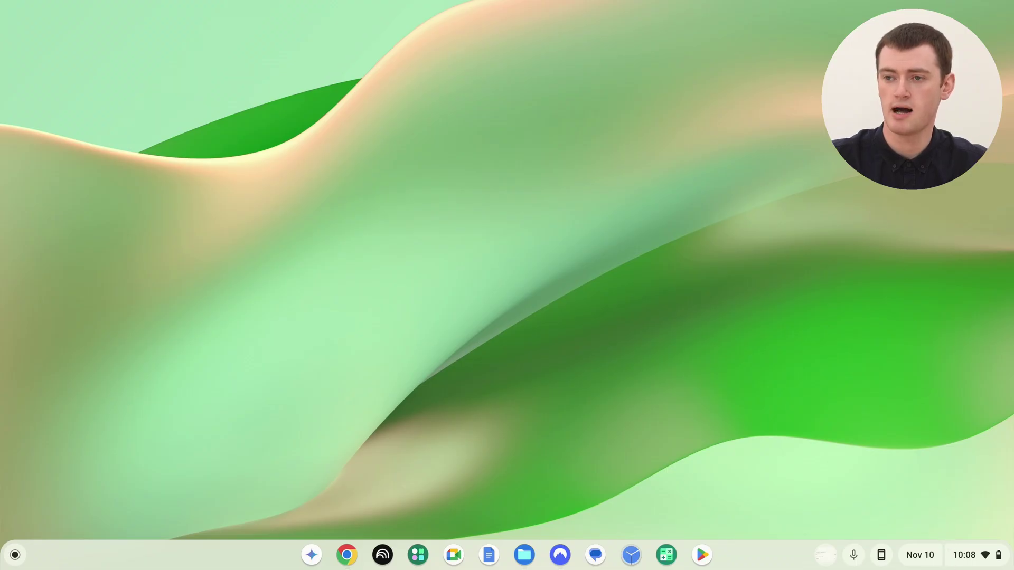
Open the Quick Settings panel from the clock/status area on the shelf
click(967, 563)
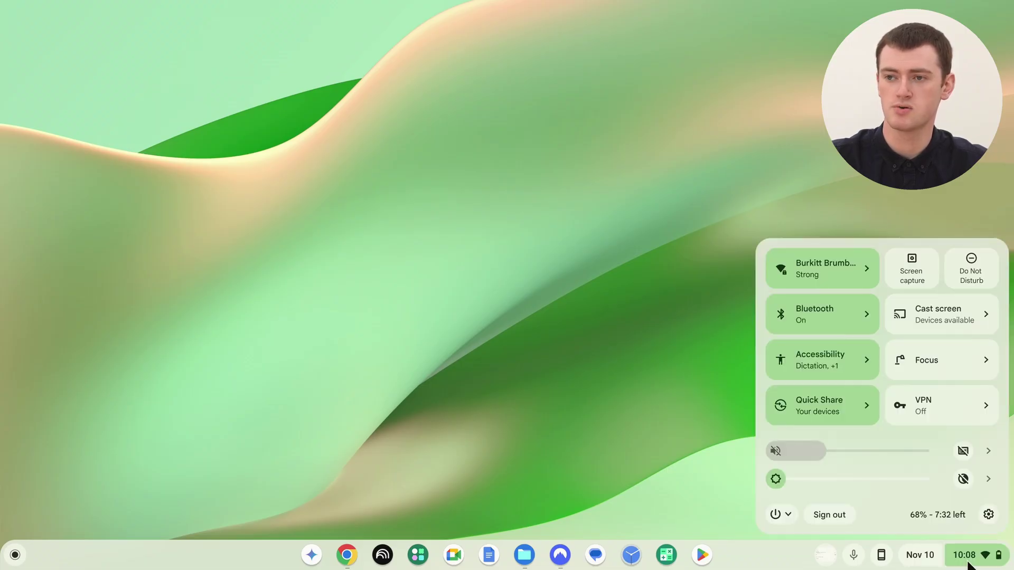
Launch the Settings app from the Quick Settings gear, landing on the Network page
click(987, 514)
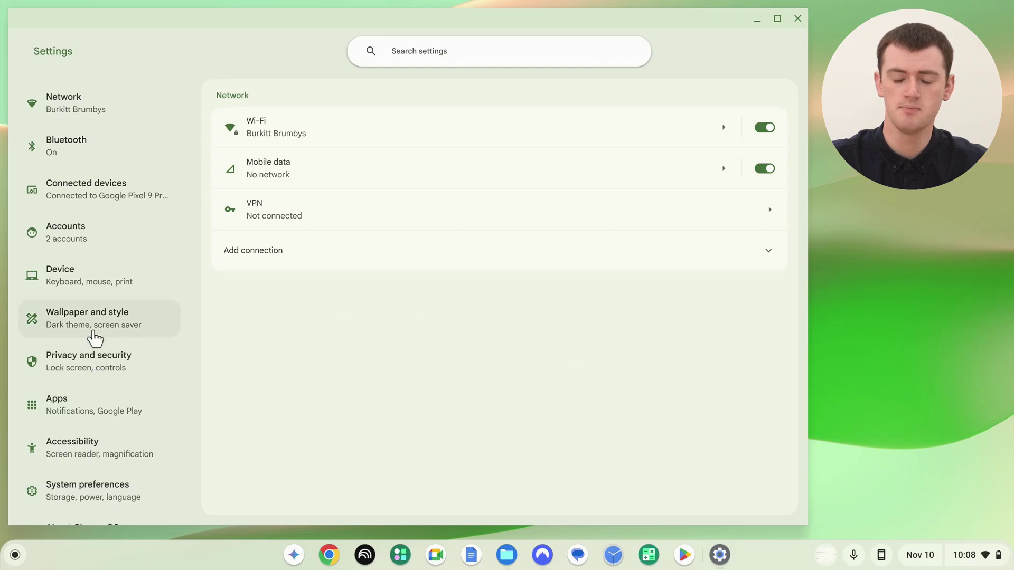
scroll(94, 337, down, 2)
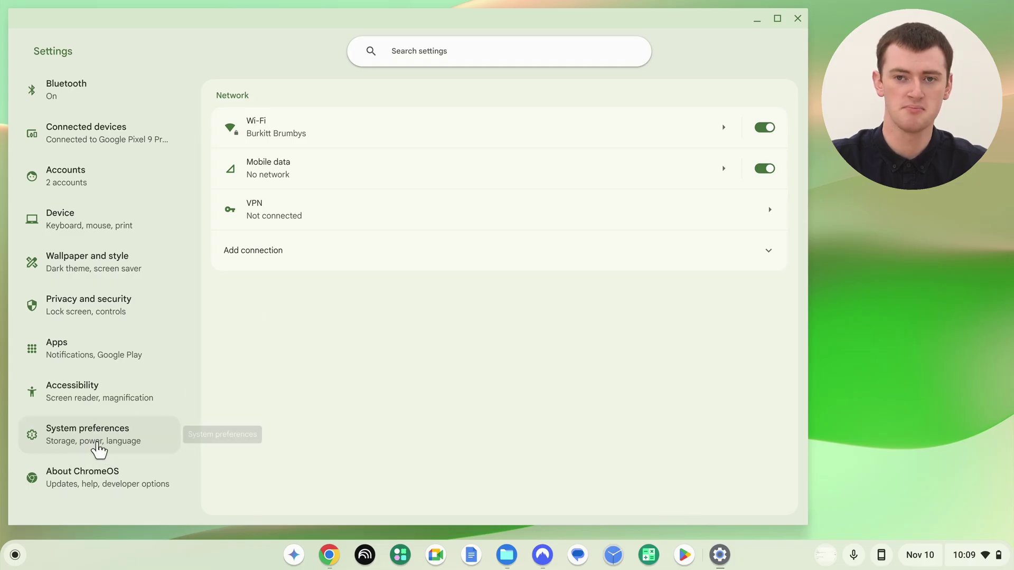
Go to System preferences > Languages and start changing the Device language
click(98, 450)
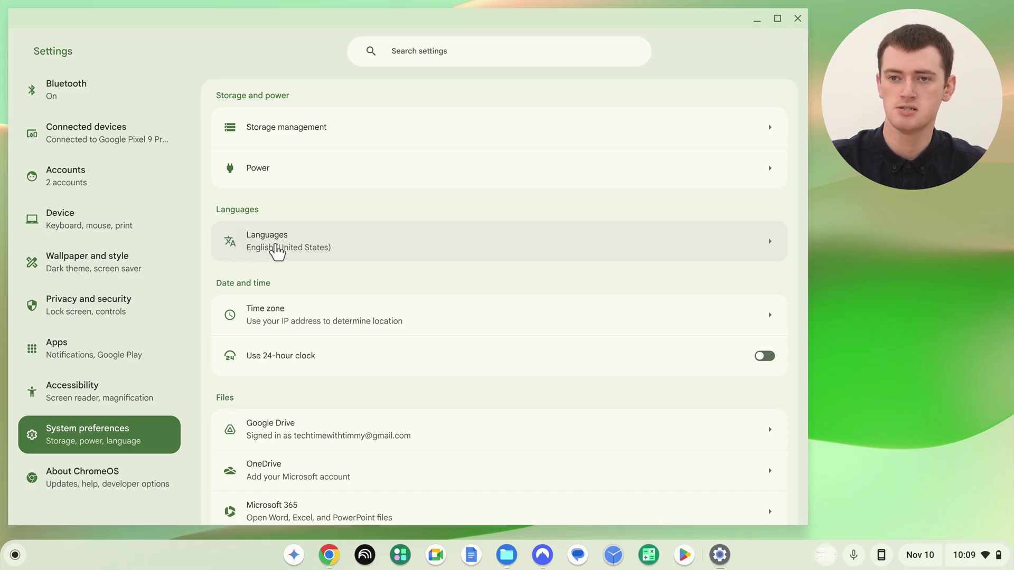
click(277, 250)
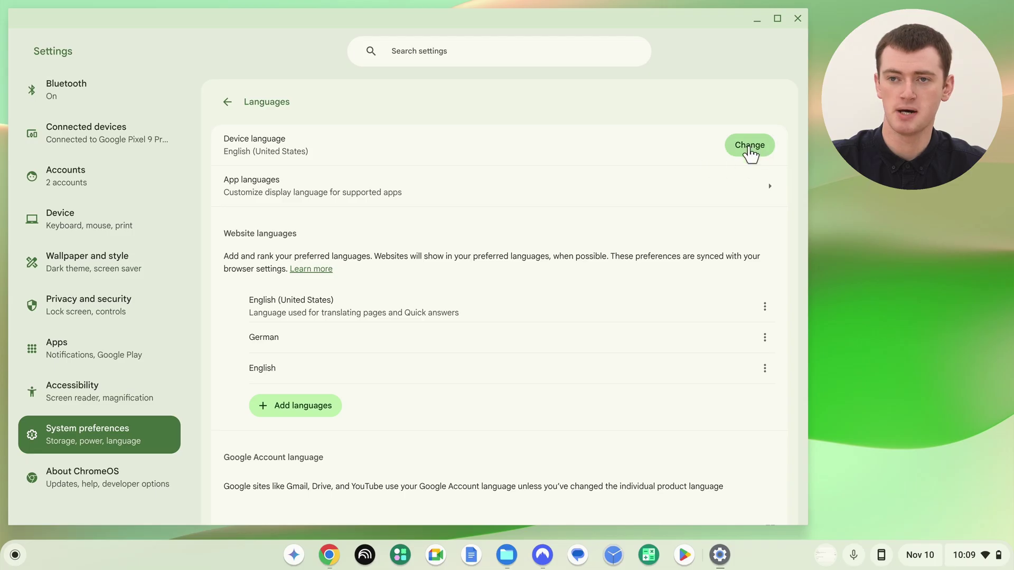
click(750, 153)
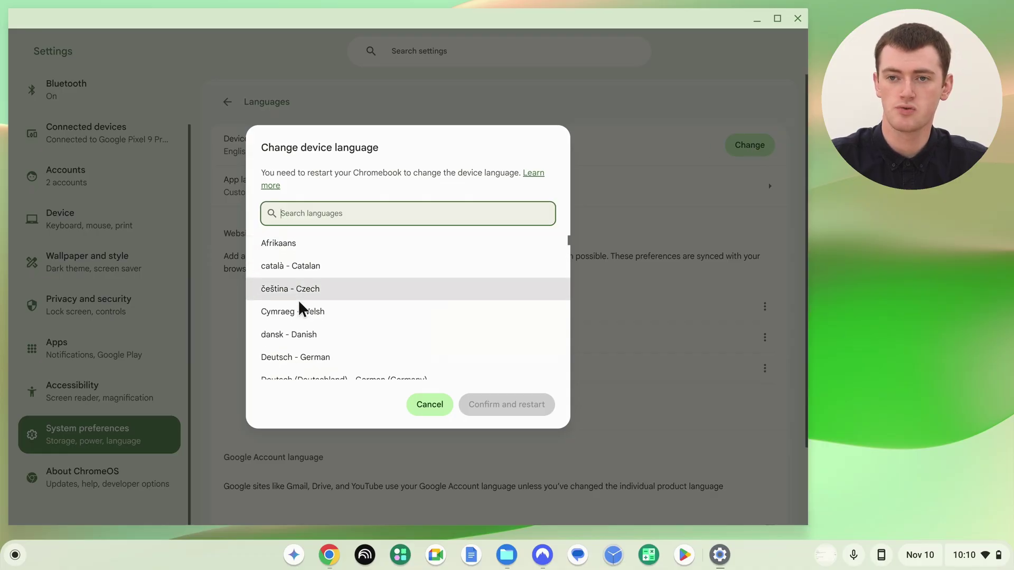
scroll(299, 307, down, 3)
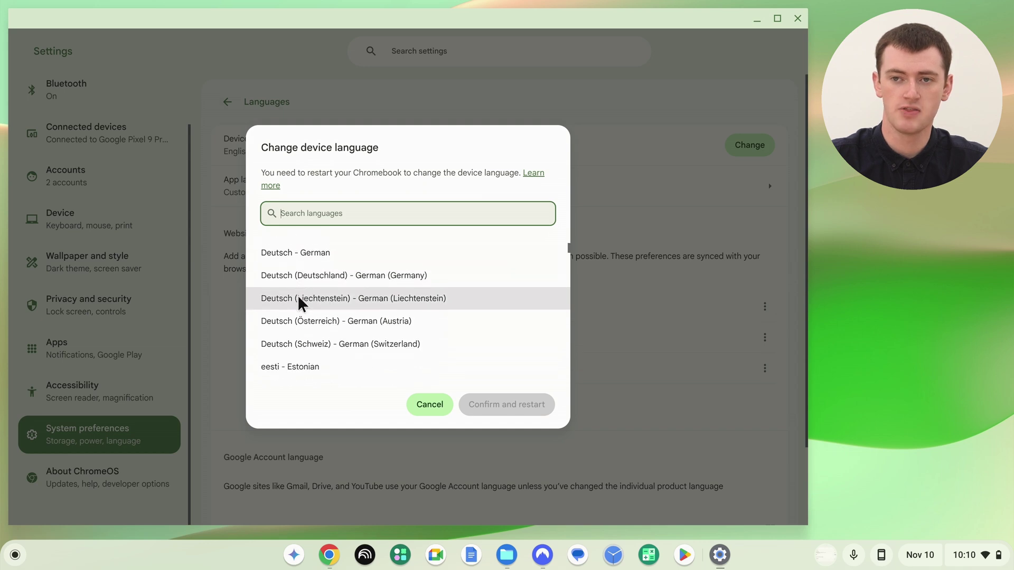
Pick Deutsch - German from the device language list
scroll(300, 305, up, 3)
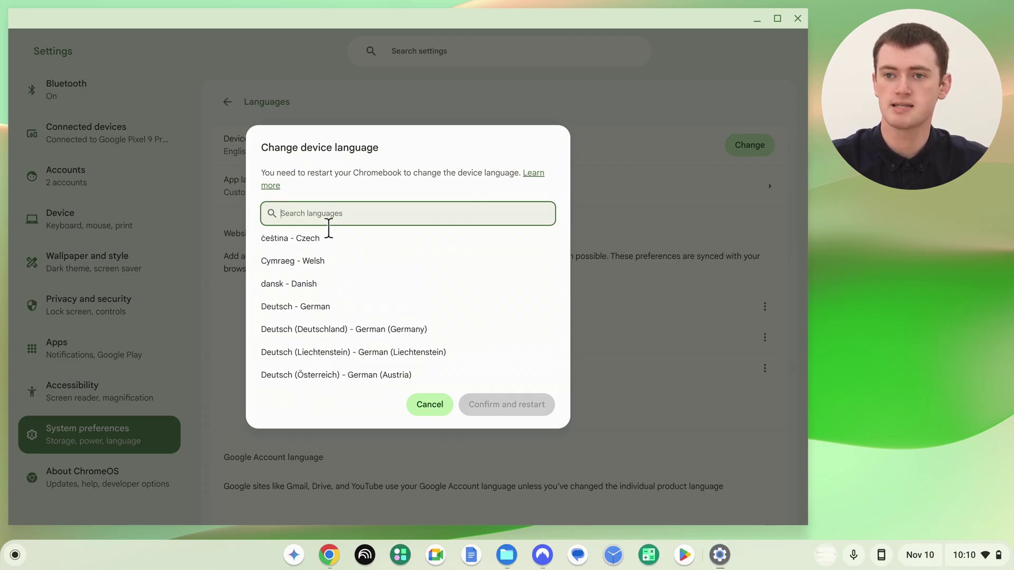
click(320, 310)
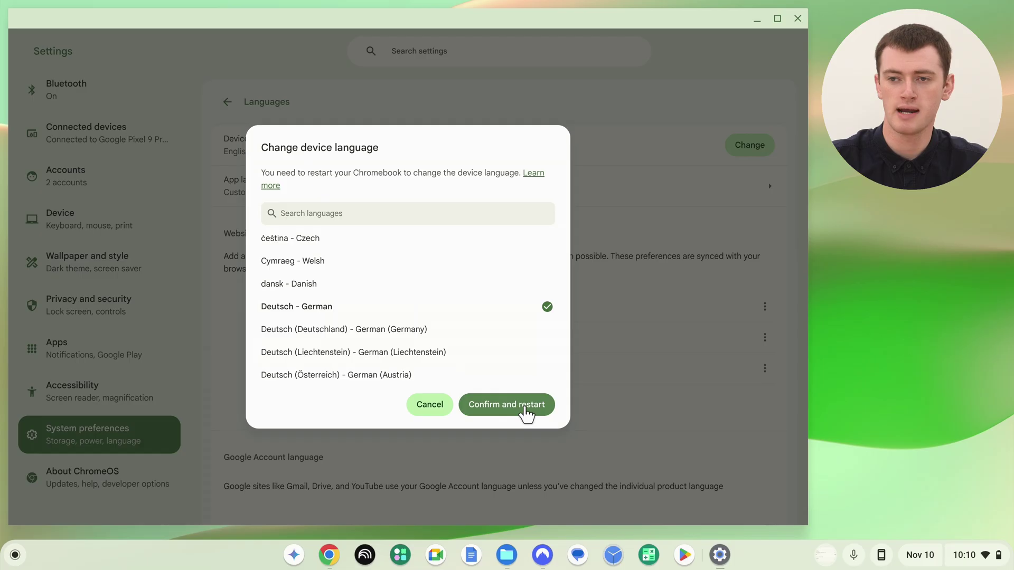
Confirm and restart so the Chromebook reboots with German as the device language
click(526, 412)
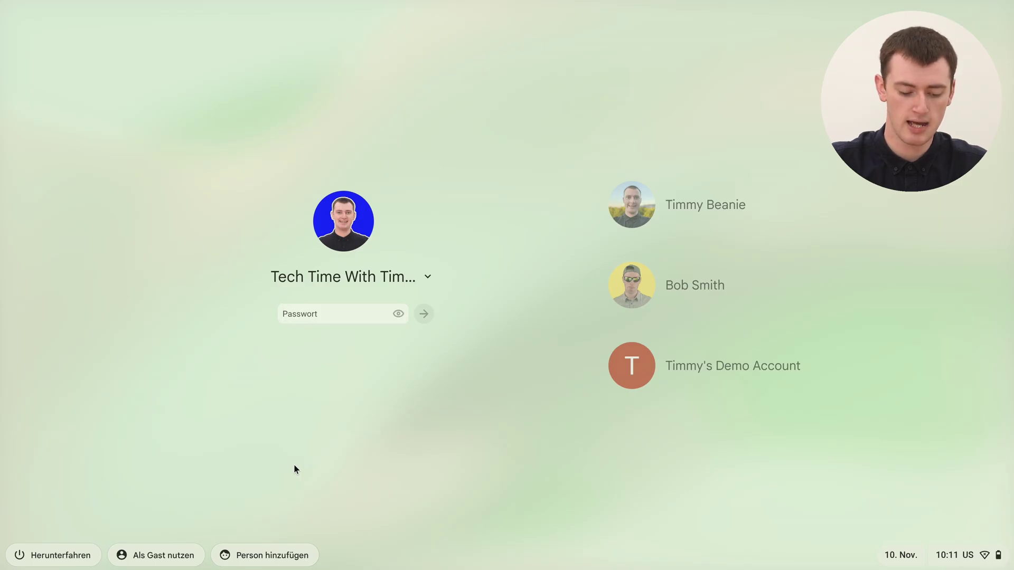
Sign back in with the account password and restore the previous windows, now shown in German
text(*********)
key(Return)
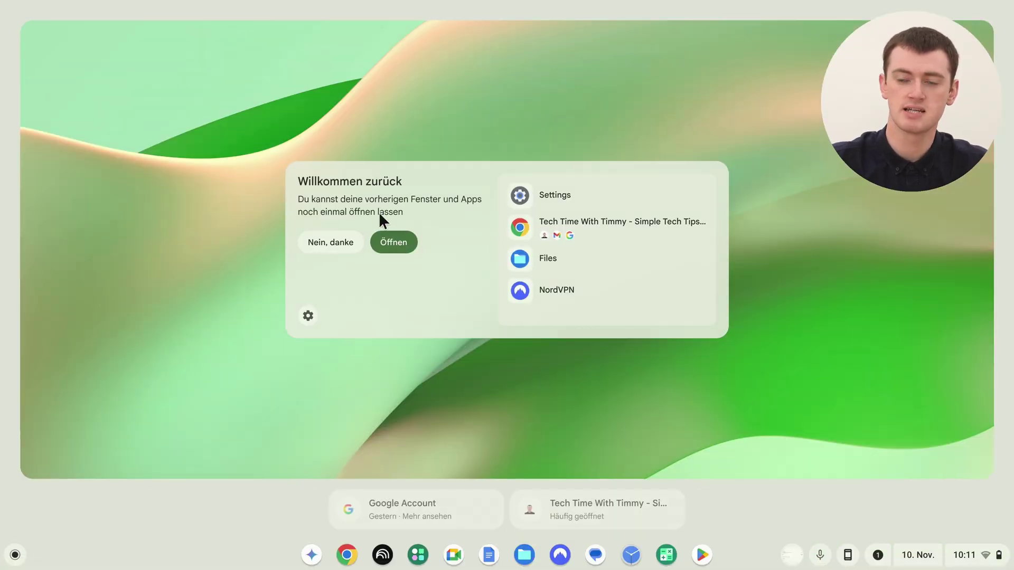
click(397, 241)
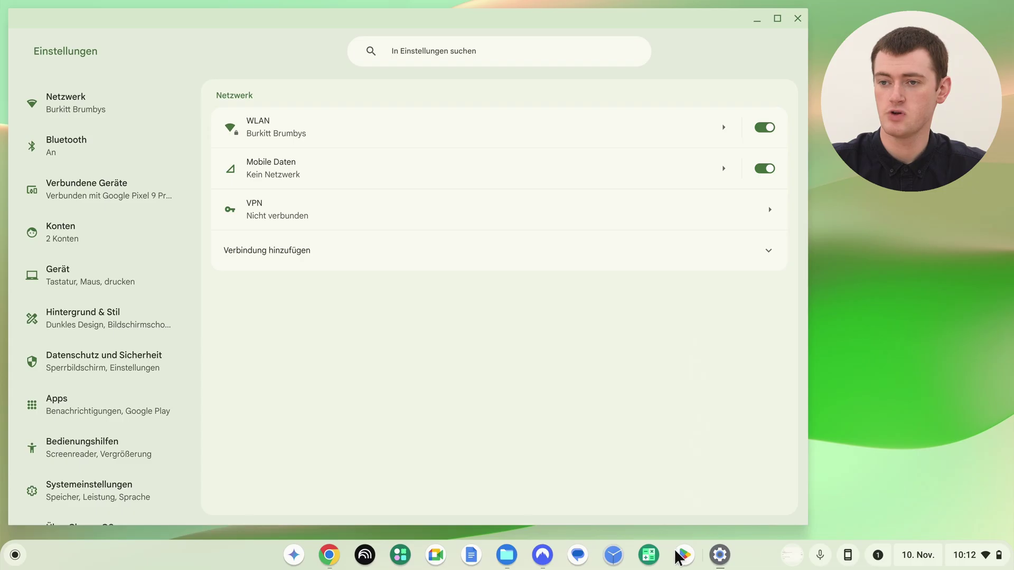
click(689, 549)
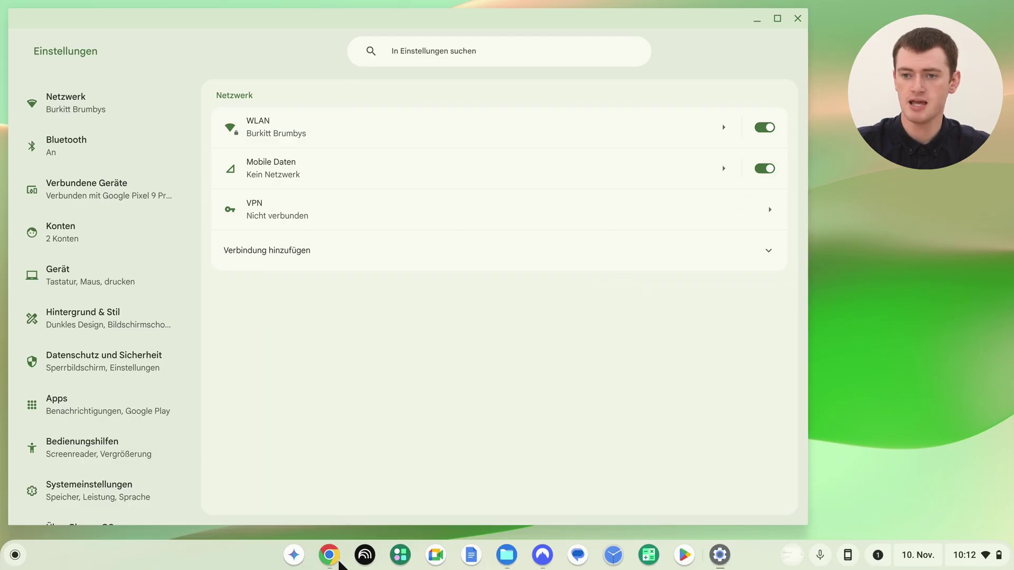
Bring Chrome forward, check its German menu, and switch to the Google Account tab
click(329, 554)
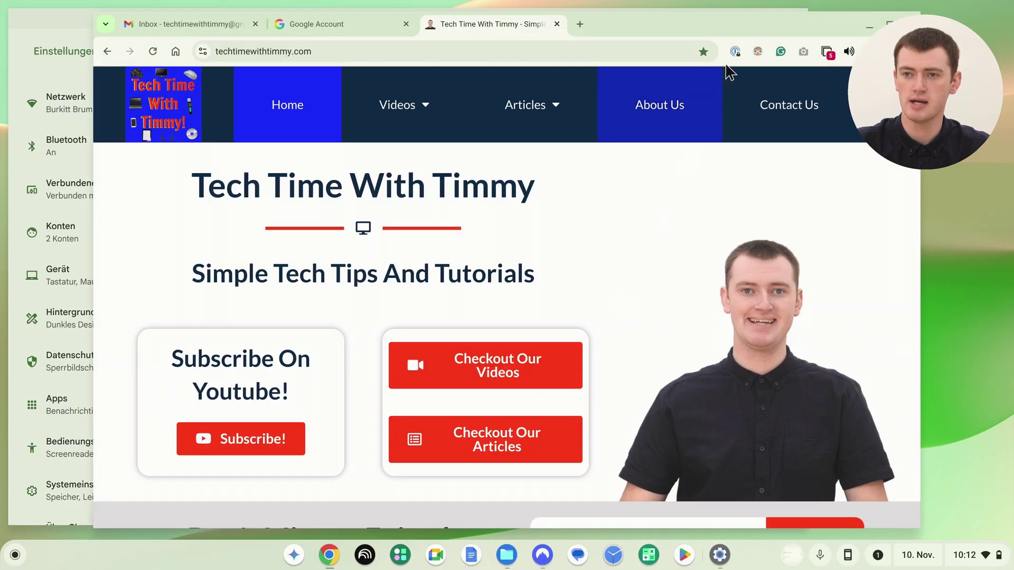
drag(749, 30, 664, 26)
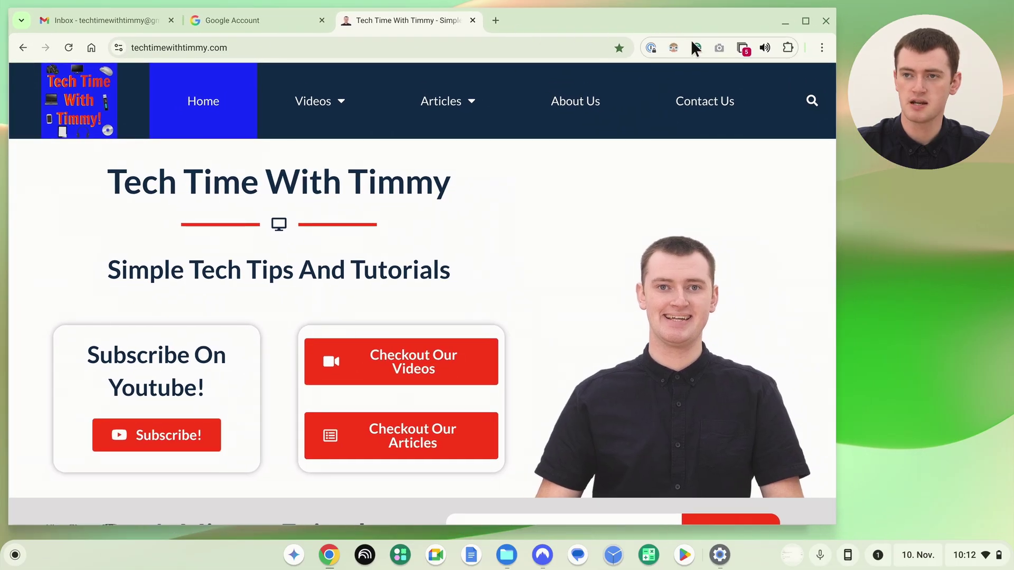
click(825, 47)
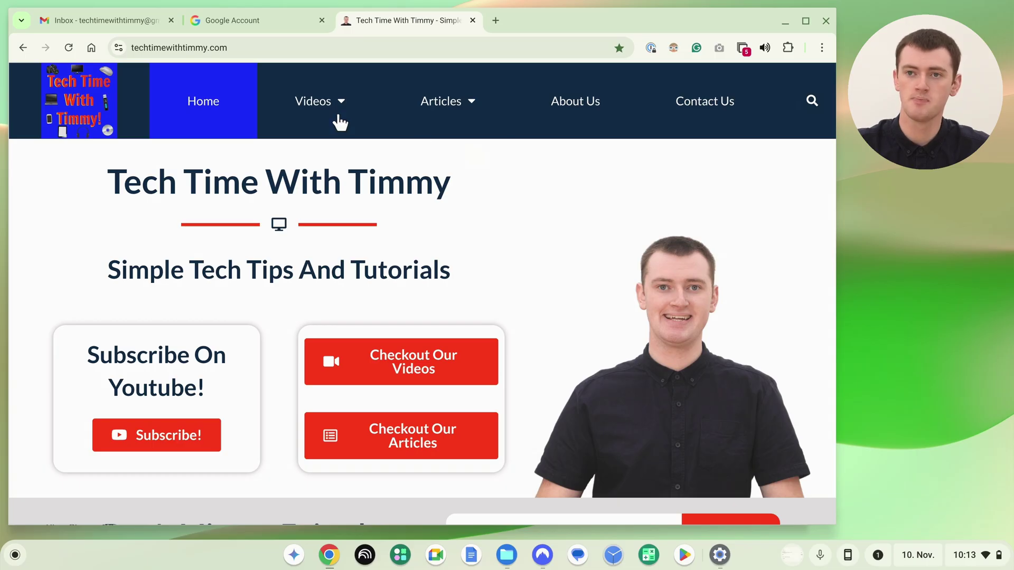
click(258, 21)
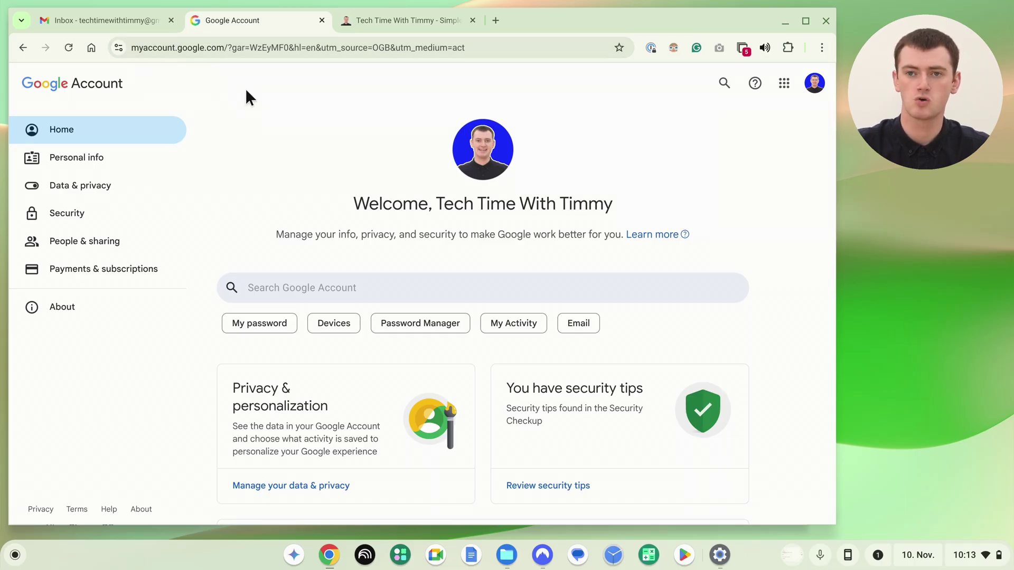
Open the Google Account Language page under Personal info, showing English (United States)
click(109, 156)
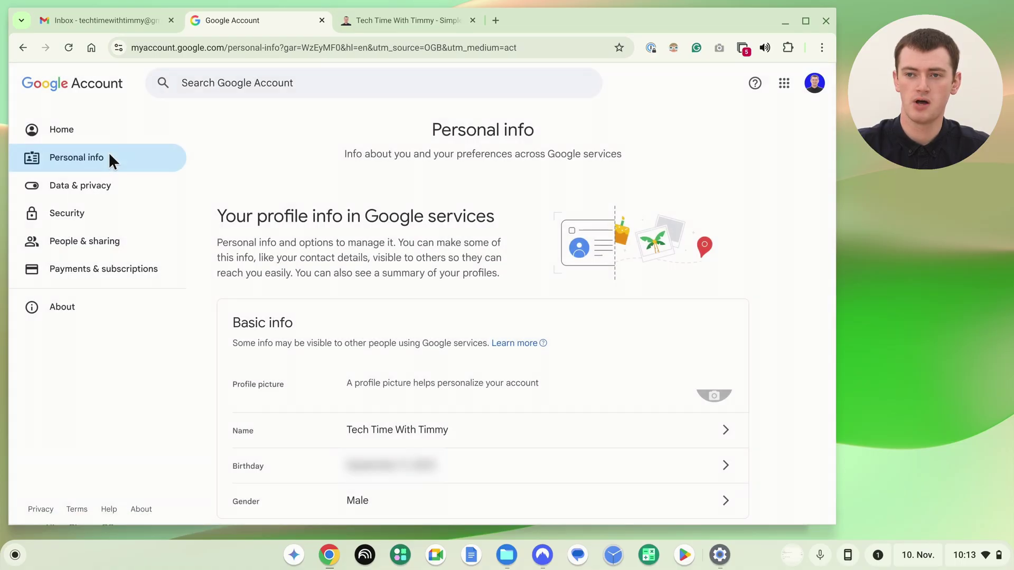
scroll(787, 264, down, 8)
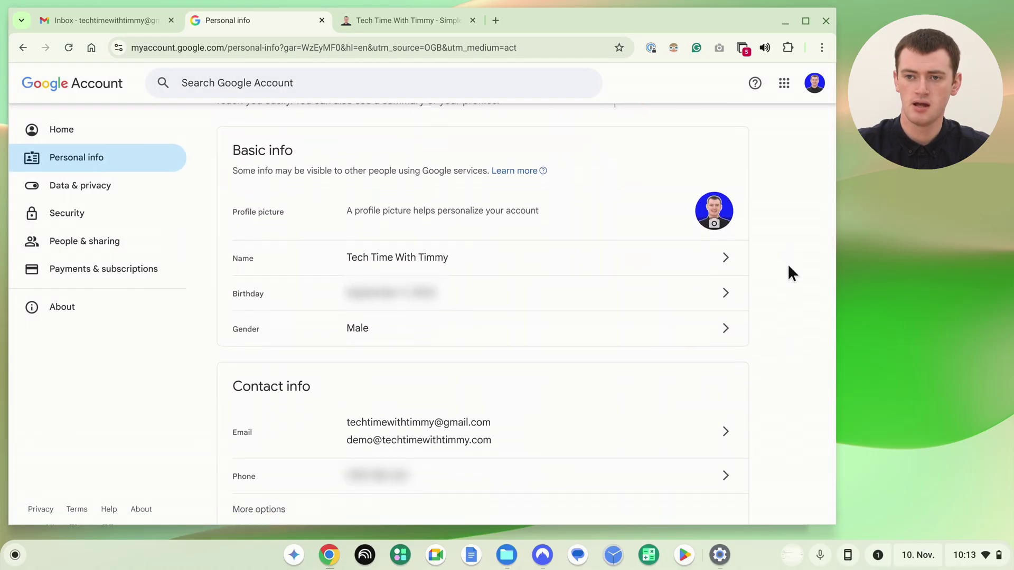
scroll(787, 264, down, 7)
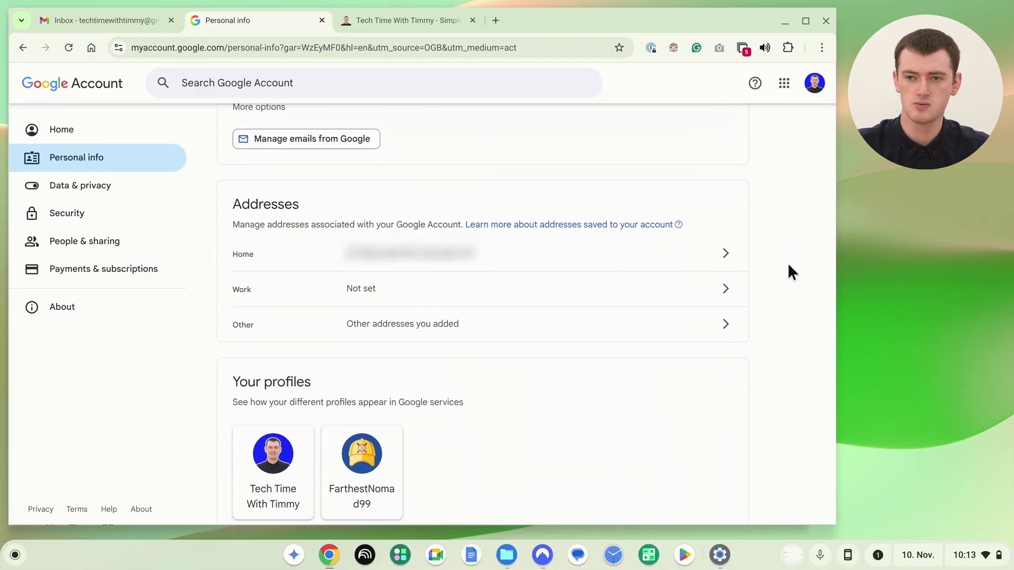
scroll(790, 271, down, 10)
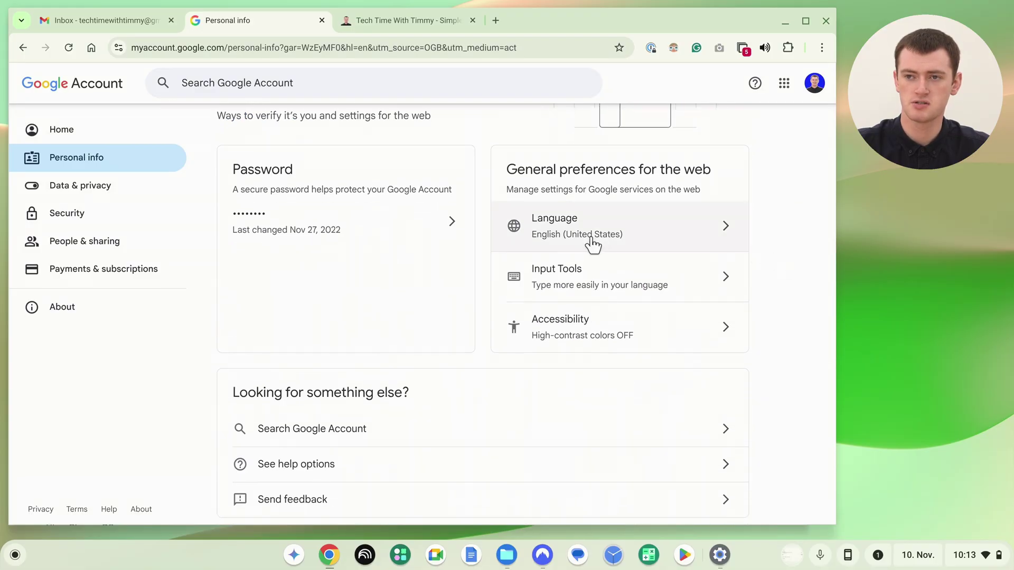
click(590, 240)
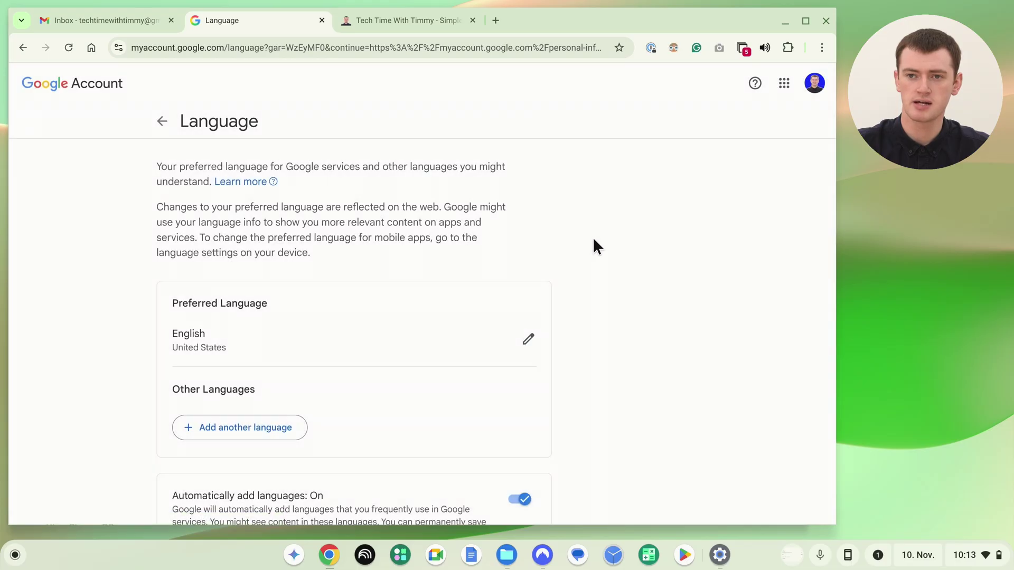
scroll(592, 238, down, 1)
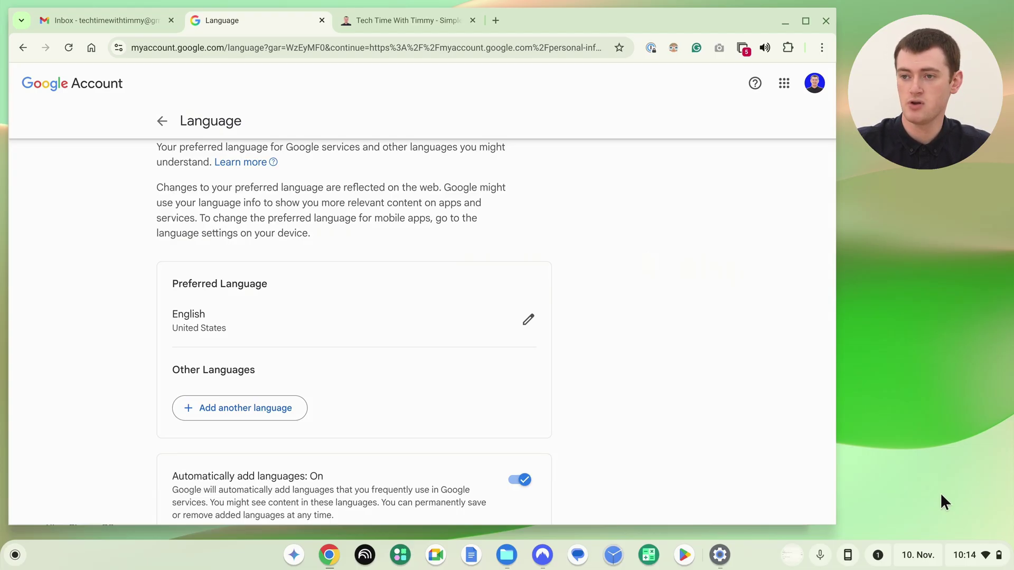
click(973, 555)
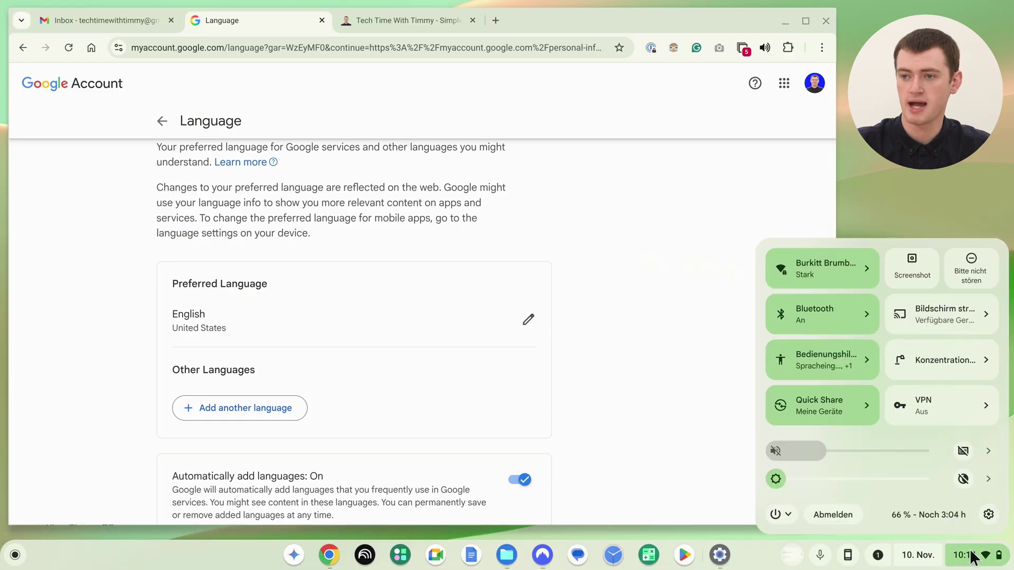
Reopen Settings and go to Systemeinstellungen > Sprachen to change the device language
click(987, 514)
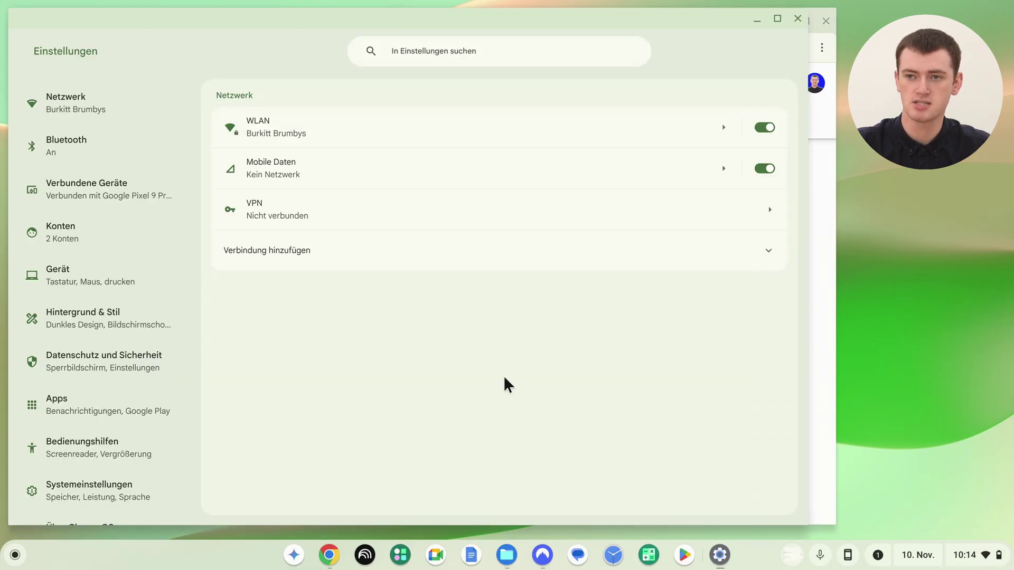
scroll(144, 319, down, 2)
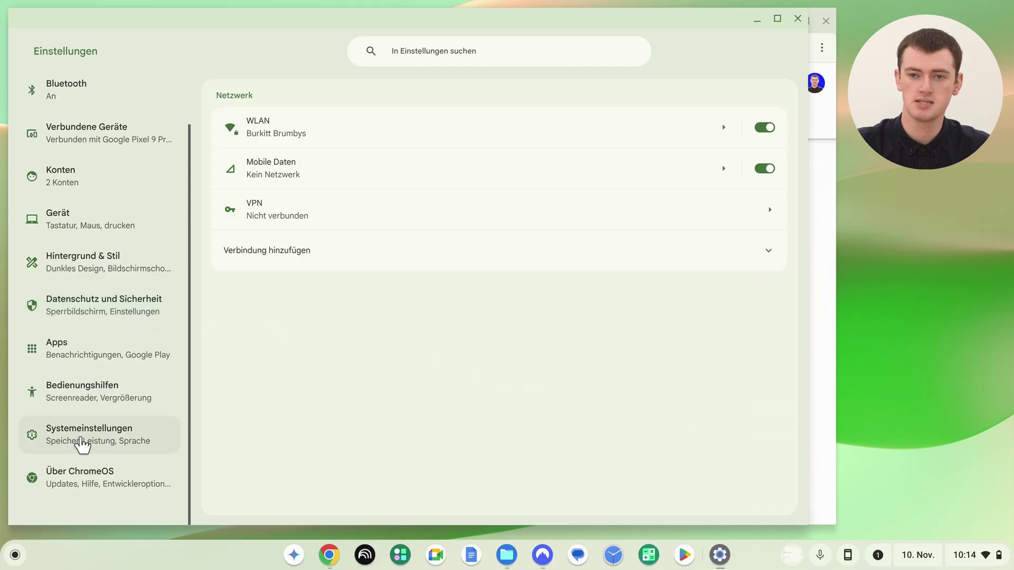
click(82, 444)
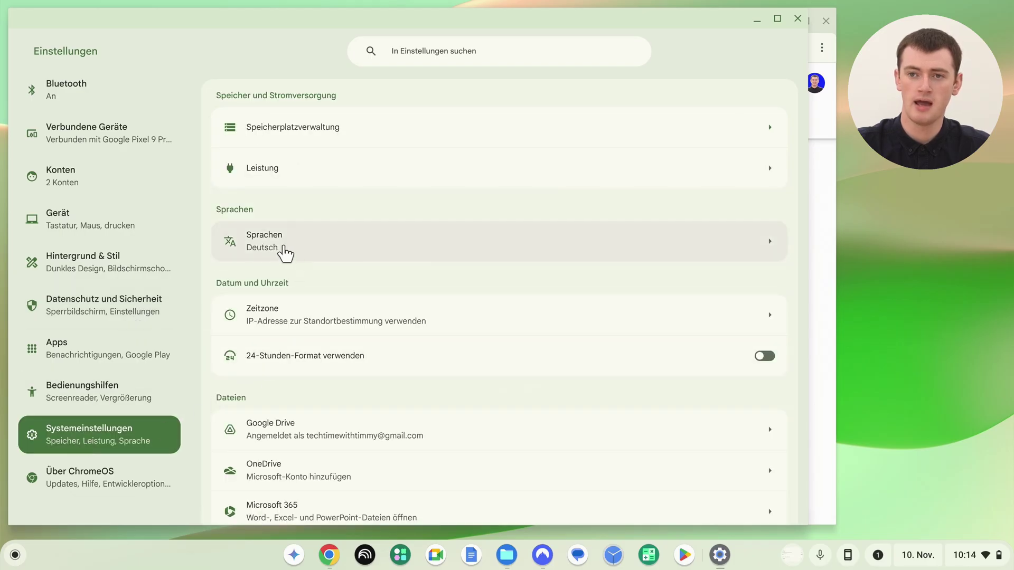
click(299, 248)
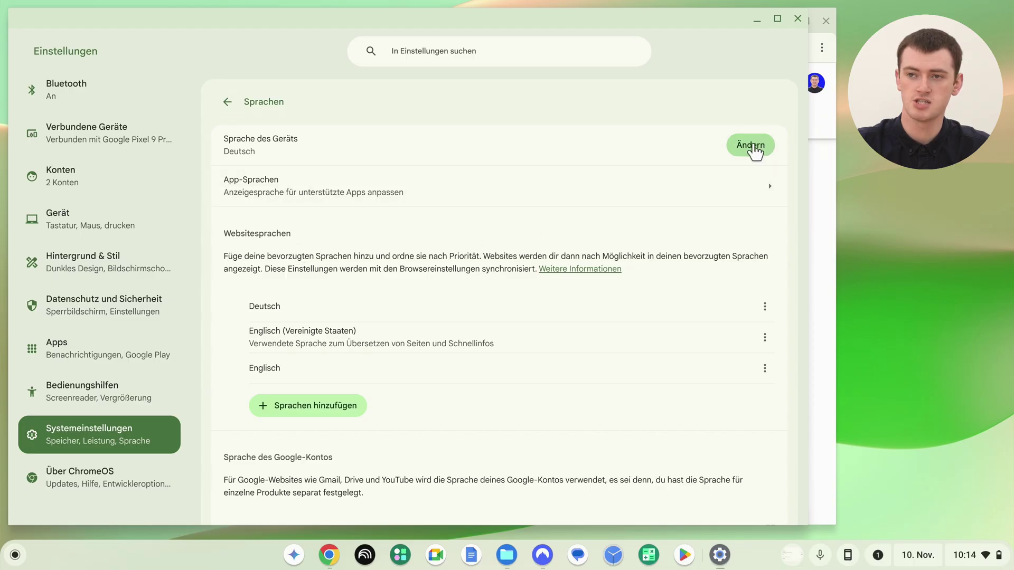
click(752, 148)
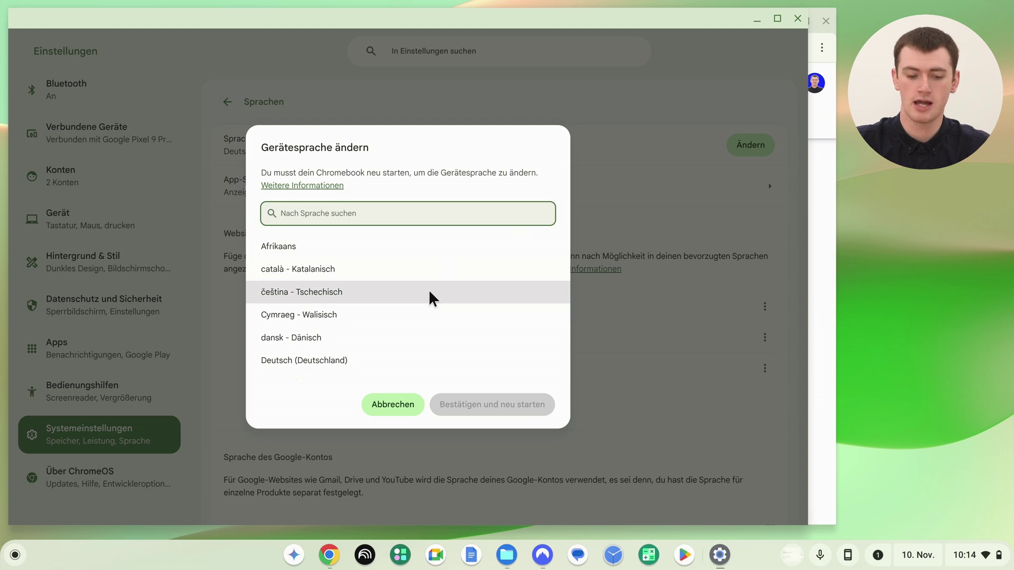
Search 'english', choose English (United States), and confirm with Bestätigen und neu starten
text(engl)
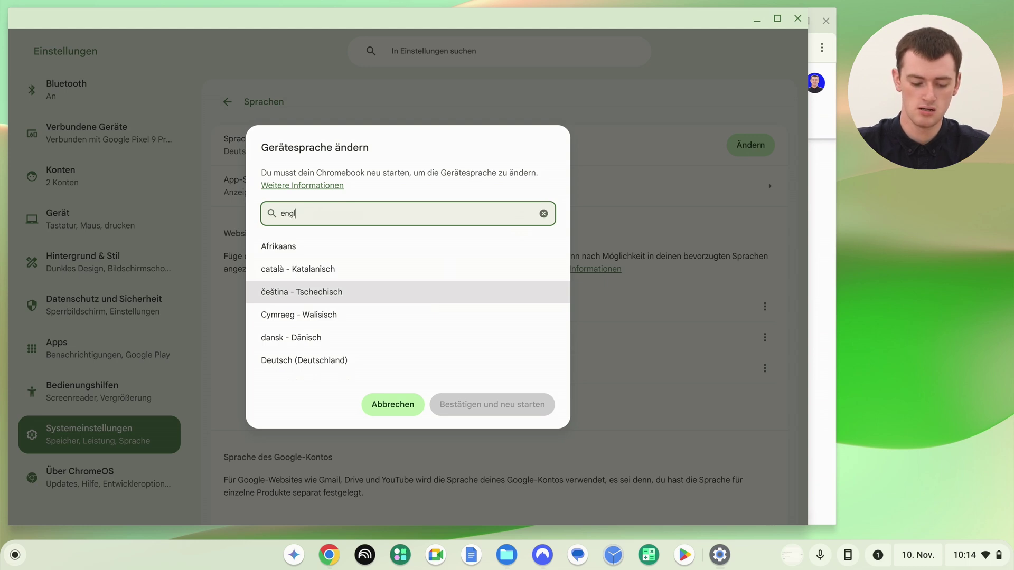
text(ish)
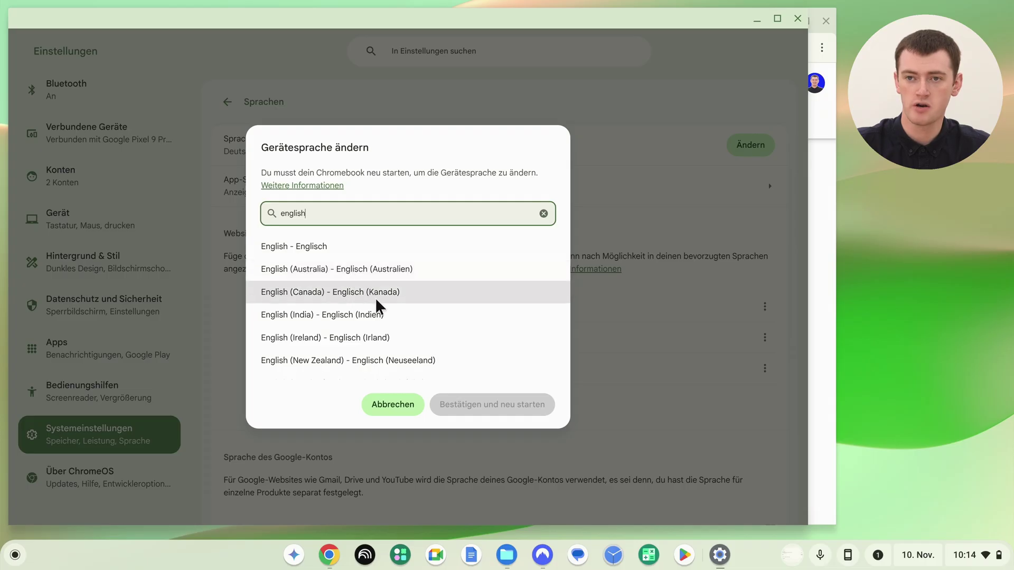
scroll(376, 300, down, 2)
scroll(376, 305, down, 2)
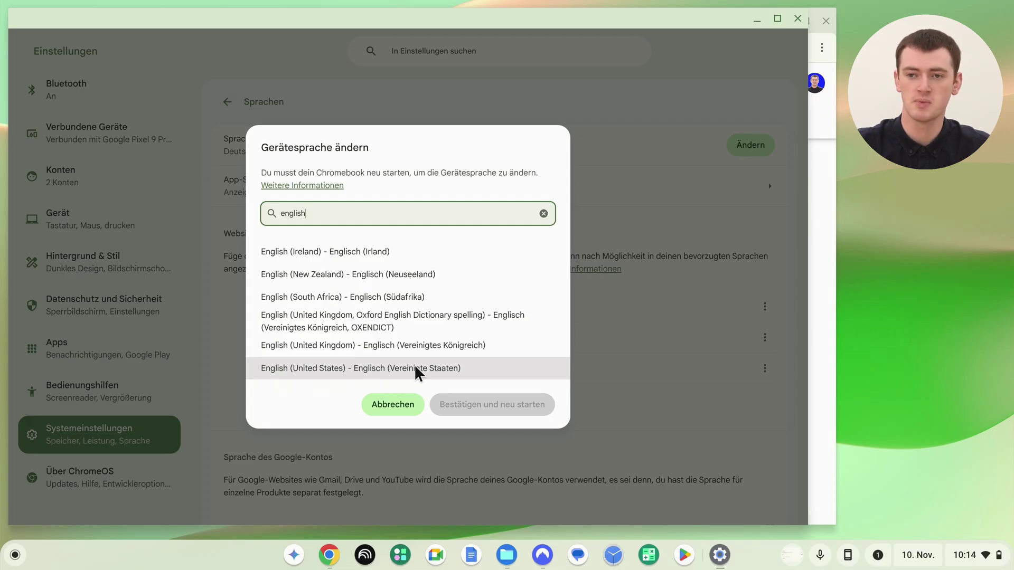
click(342, 369)
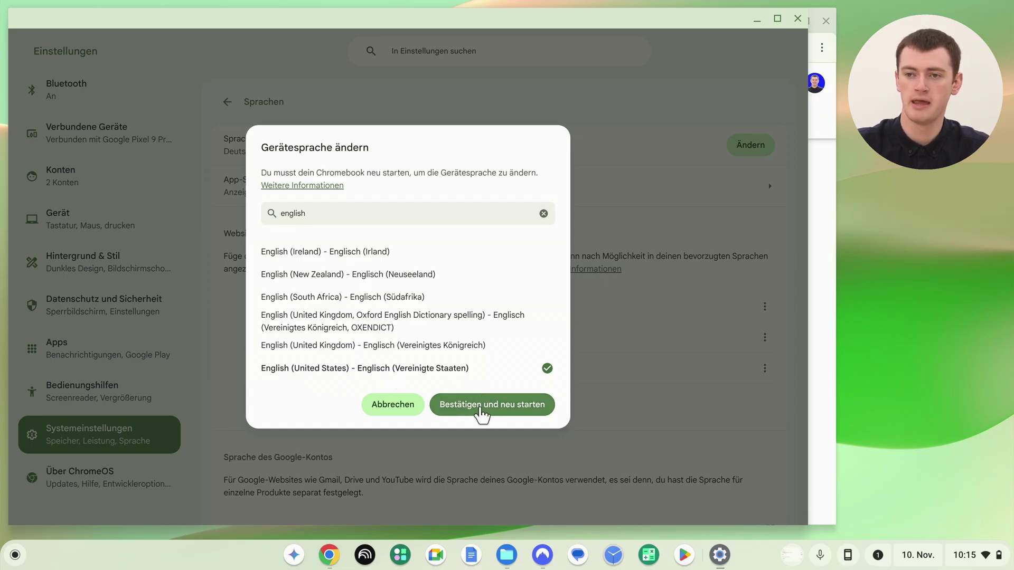
click(480, 404)
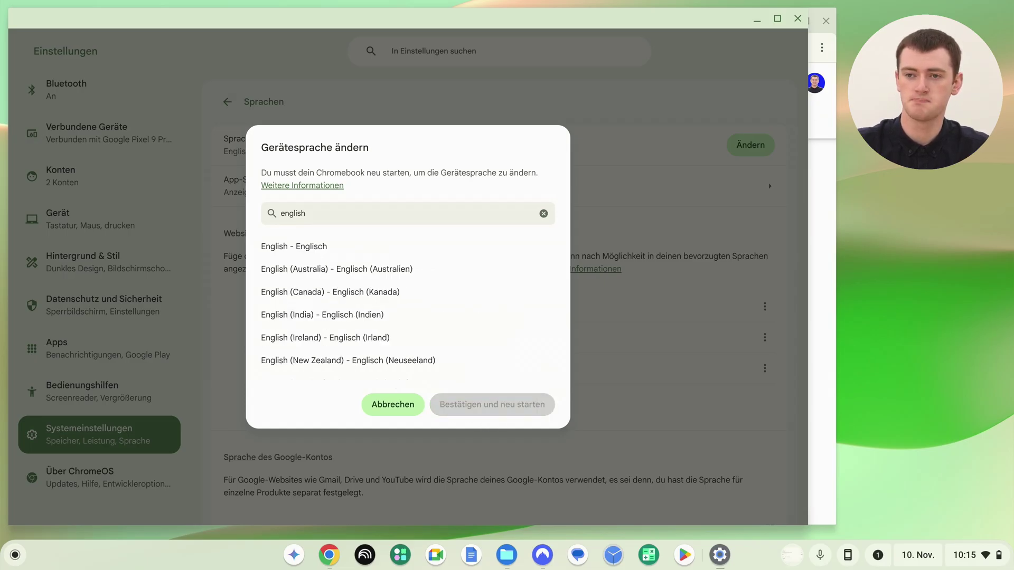